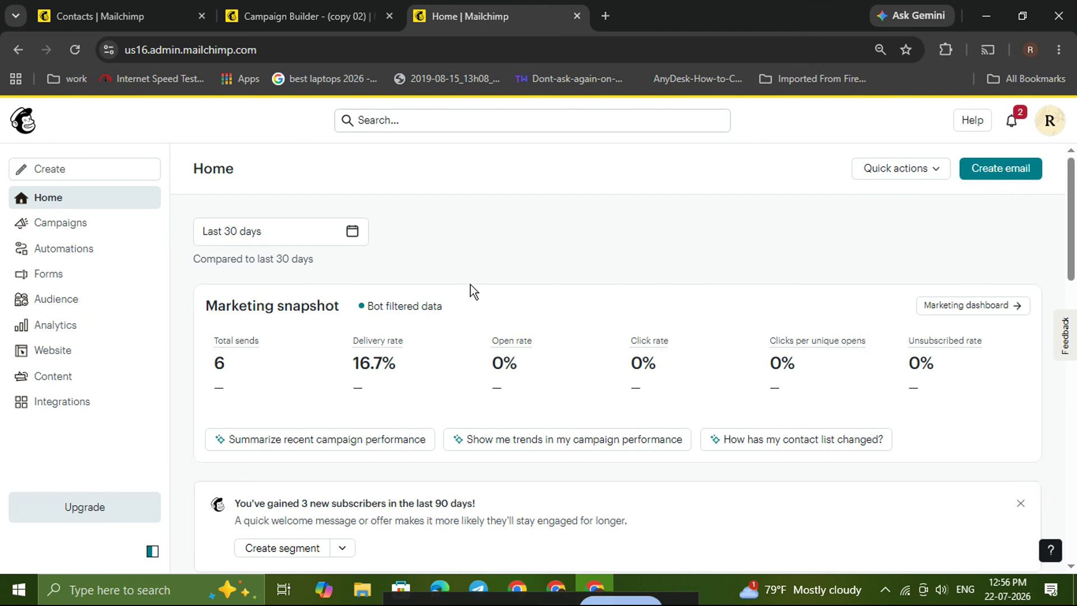
Start a contact import from the audience's contacts page, using file upload as the import method
left_click(77, 301)
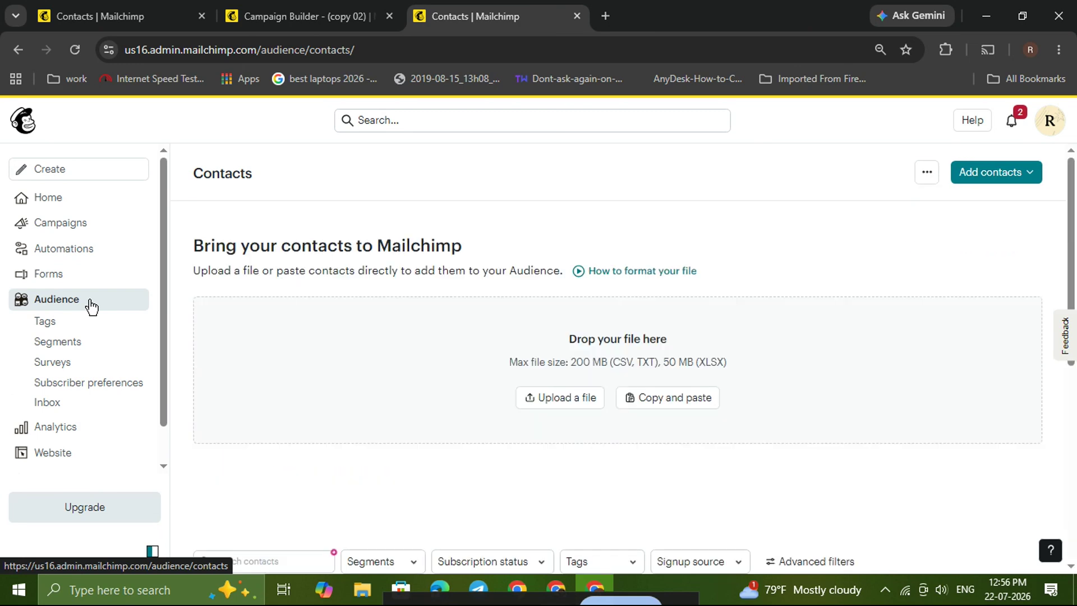
scroll(360, 358, "down", 1)
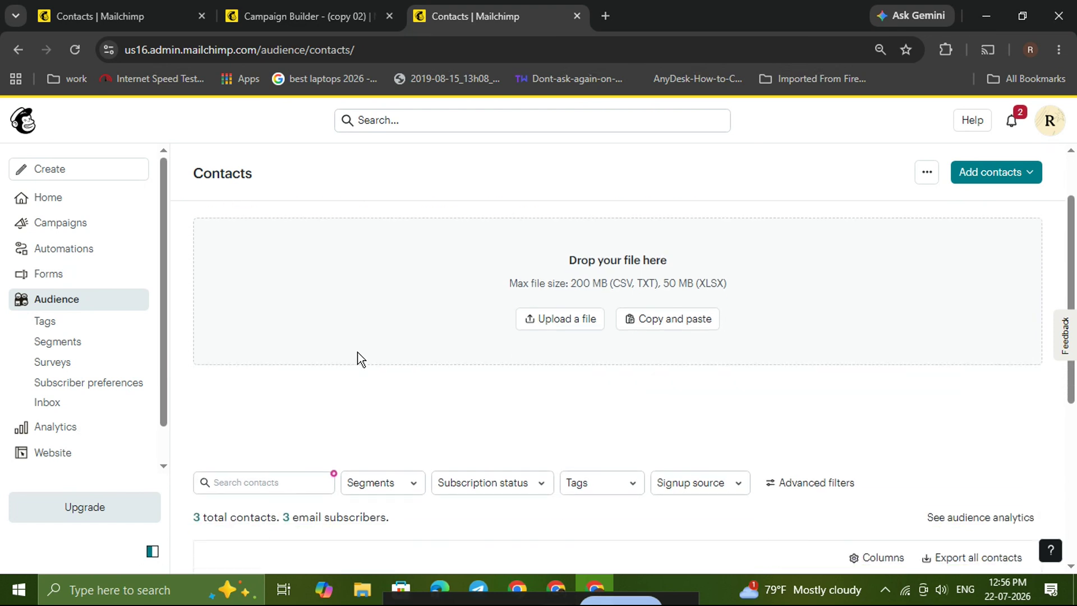
scroll(359, 352, "down", 1)
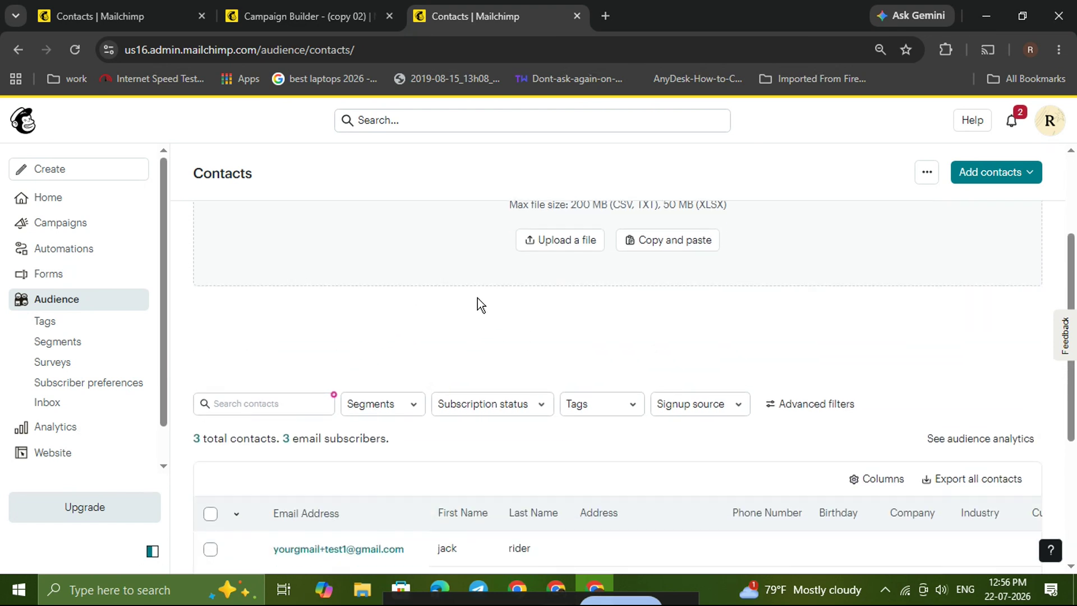
left_click(1034, 178)
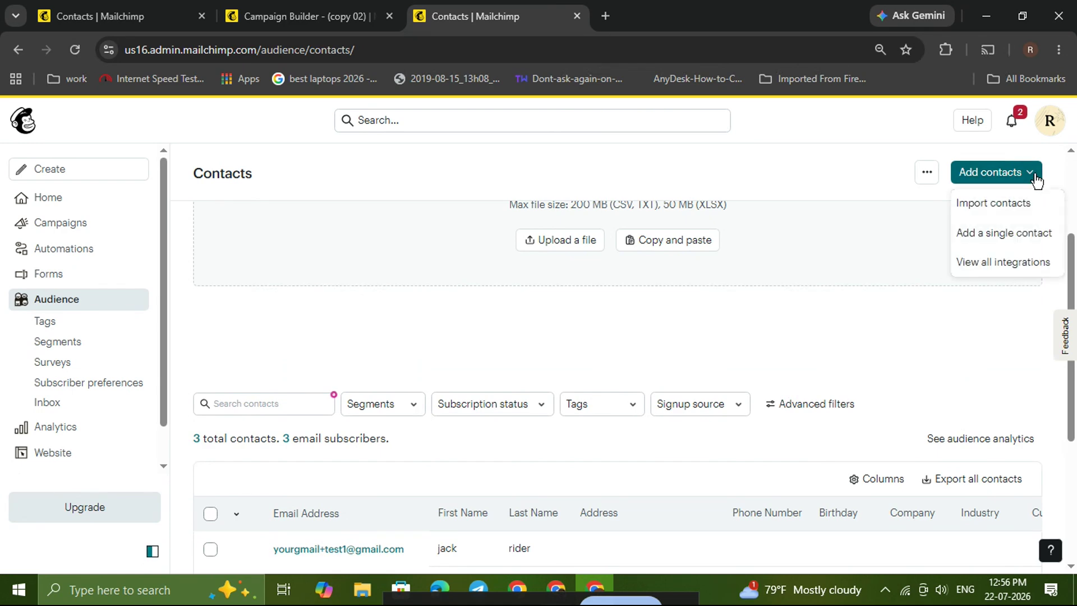
left_click(993, 212)
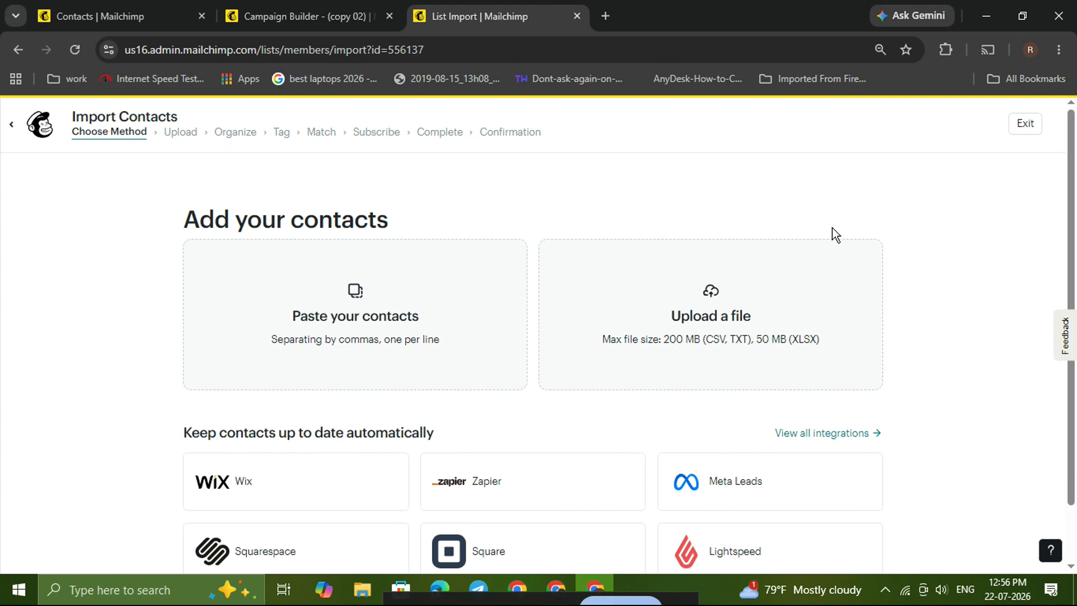
left_click(714, 321)
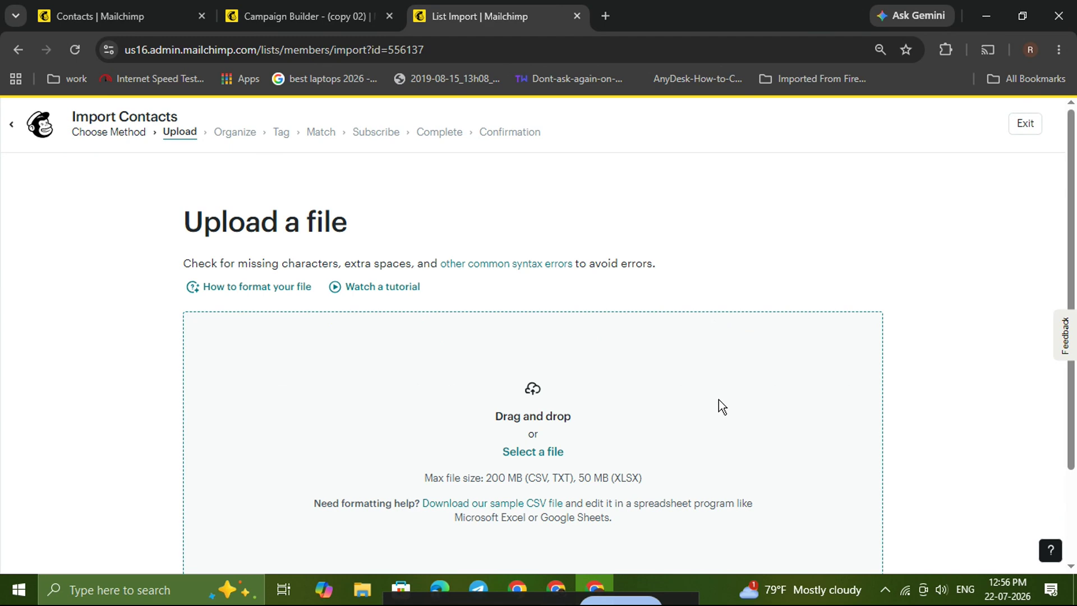
Upload sample-mailchimp-contact-import.csv from the Downloads folder as the contact file and proceed to organizing the contacts
scroll(721, 404, "down", 2)
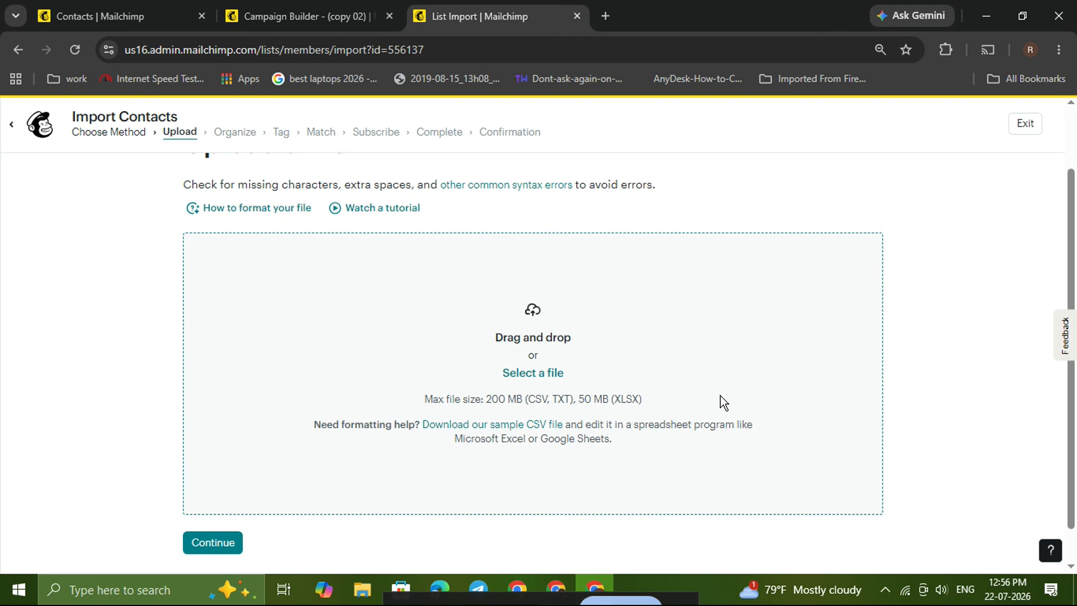
left_click(555, 377)
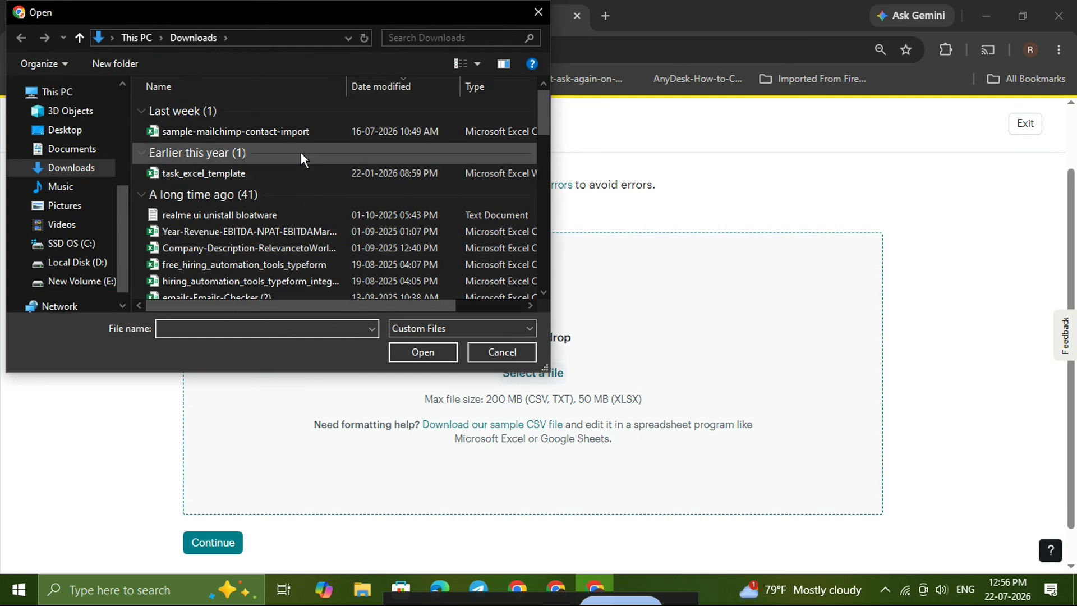
left_click(301, 132)
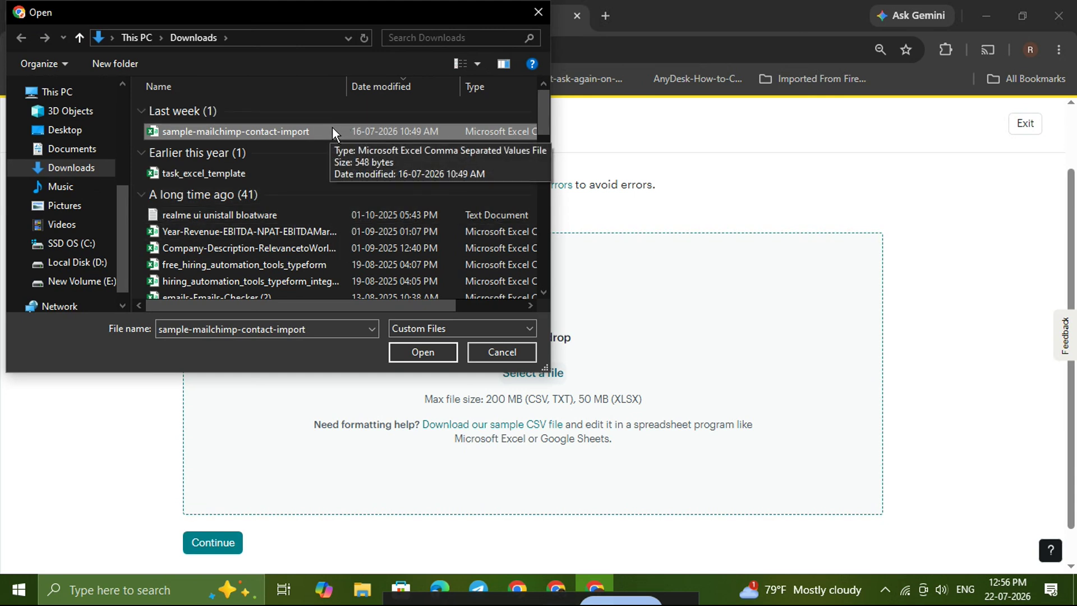
left_click(422, 353)
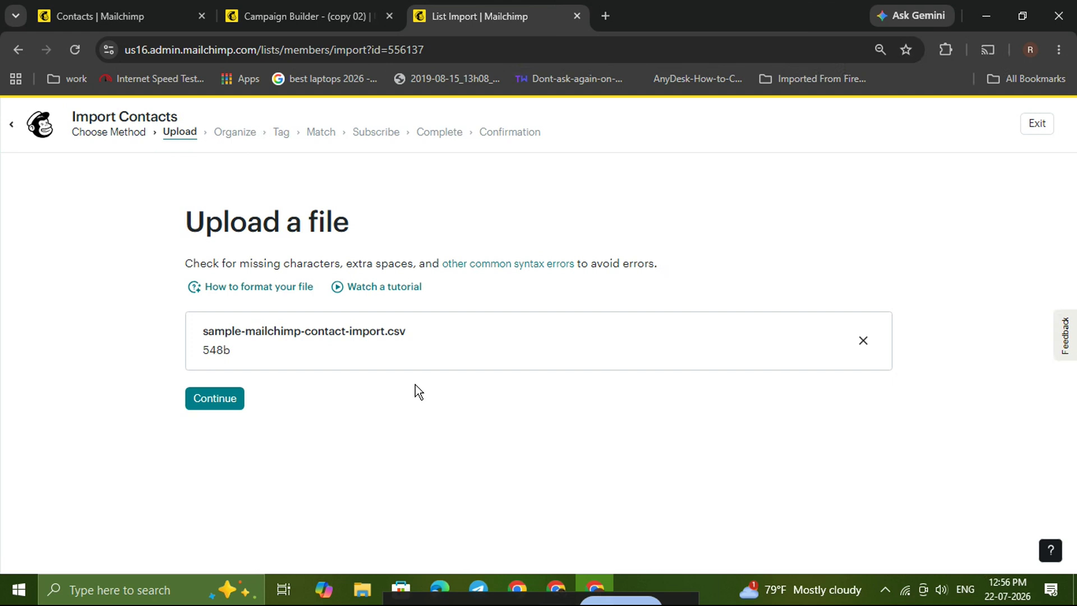
left_click(233, 401)
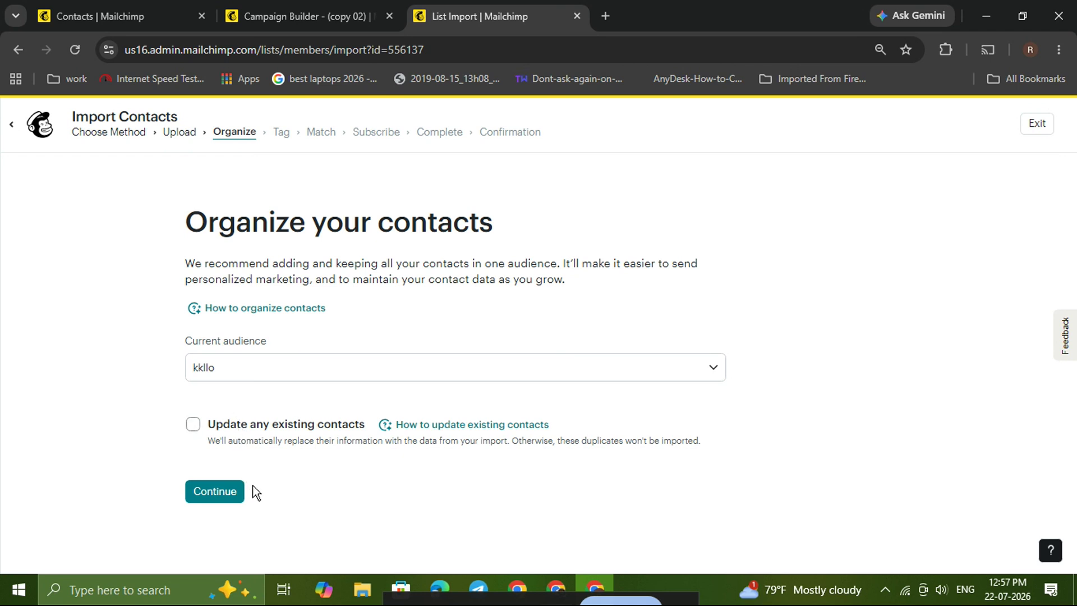
Choose kkllo as the audience for the imported contacts and proceed to tagging
left_click(353, 378)
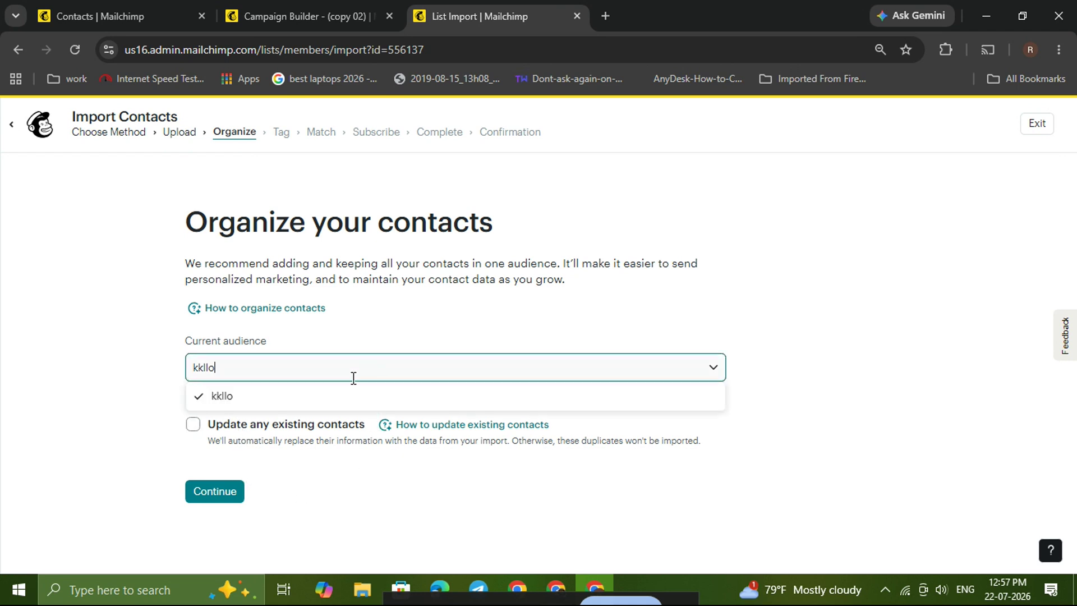
left_click(360, 389)
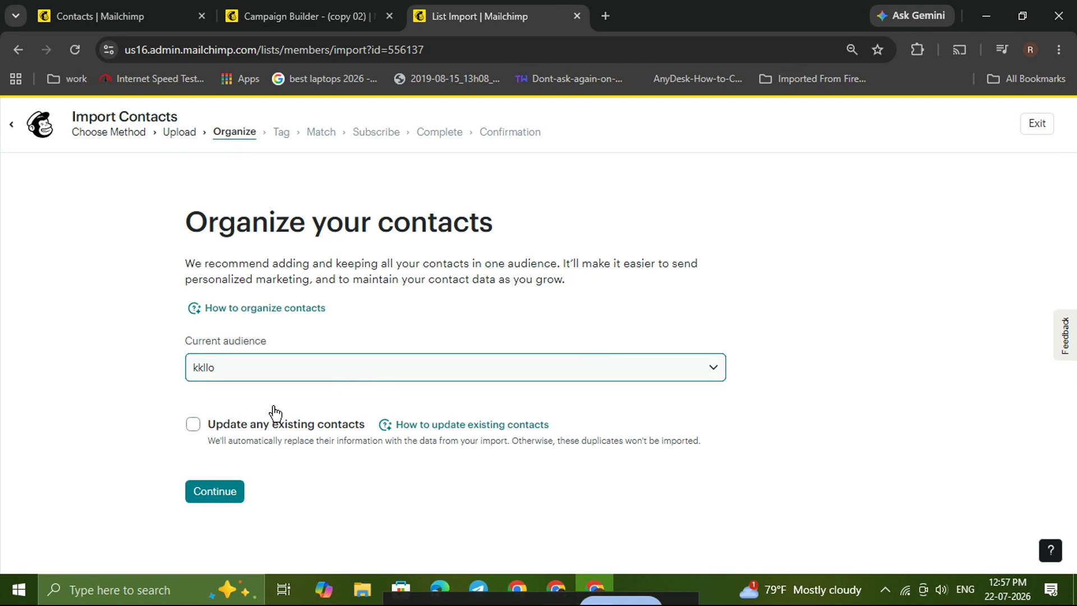
left_click(224, 496)
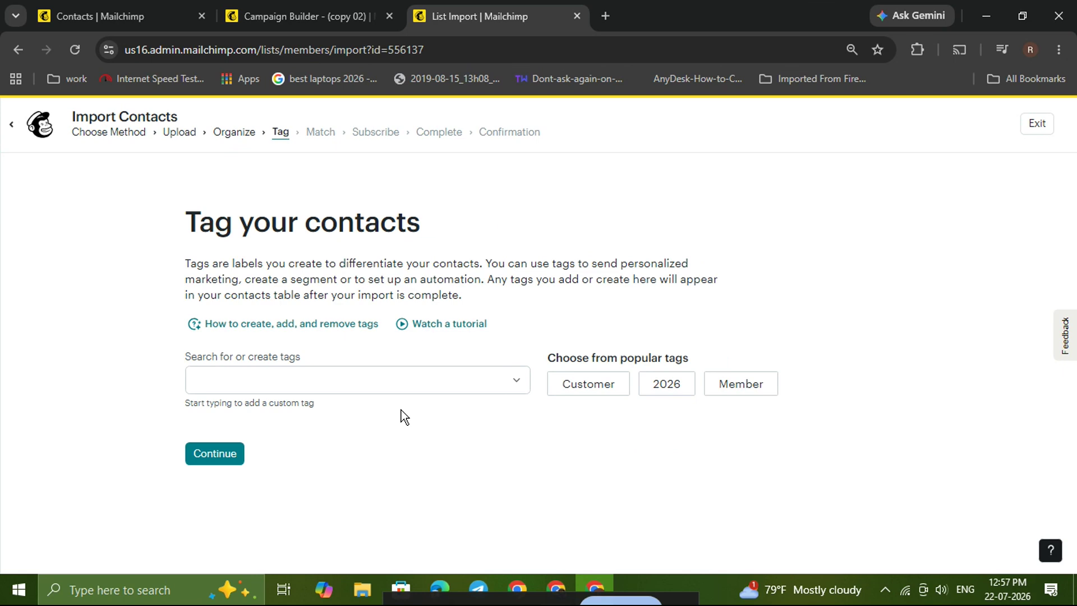
Assign the existing tag "local" to the imported contacts and proceed to column matching
left_click(396, 380)
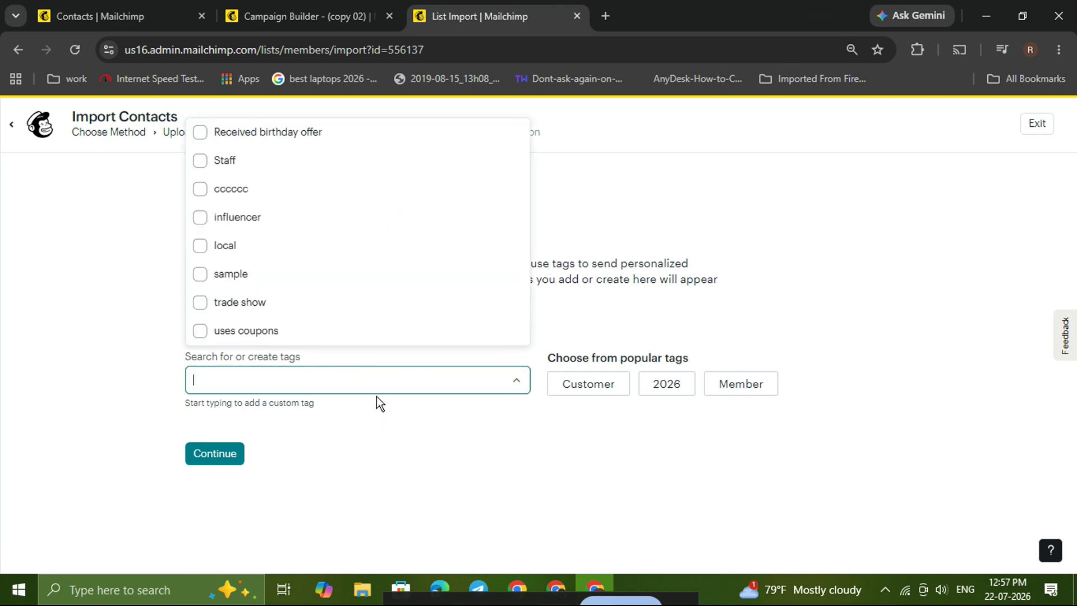
left_click(201, 251)
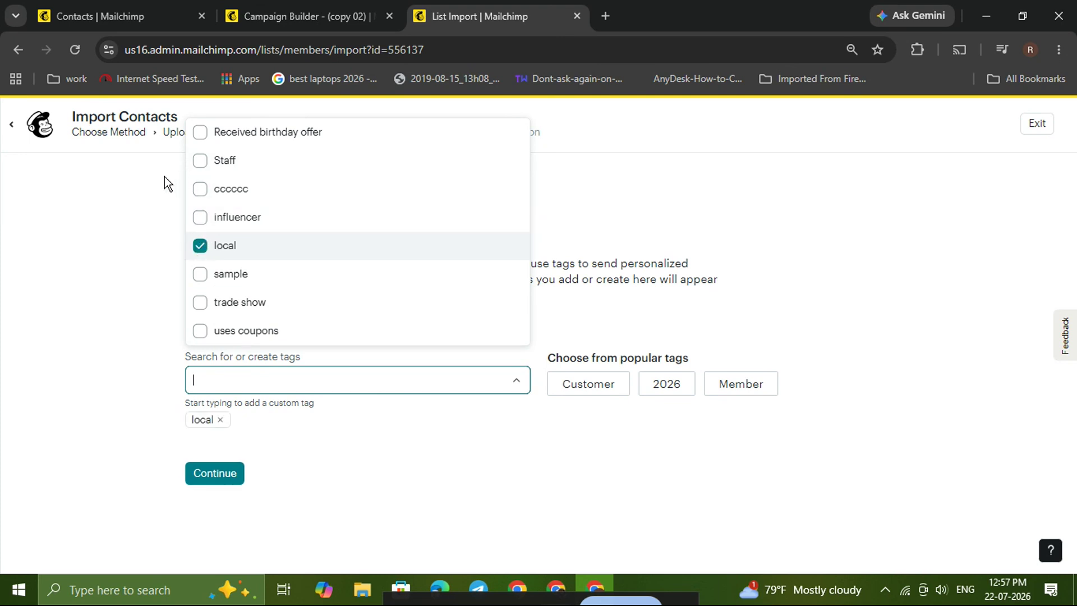
left_click(137, 329)
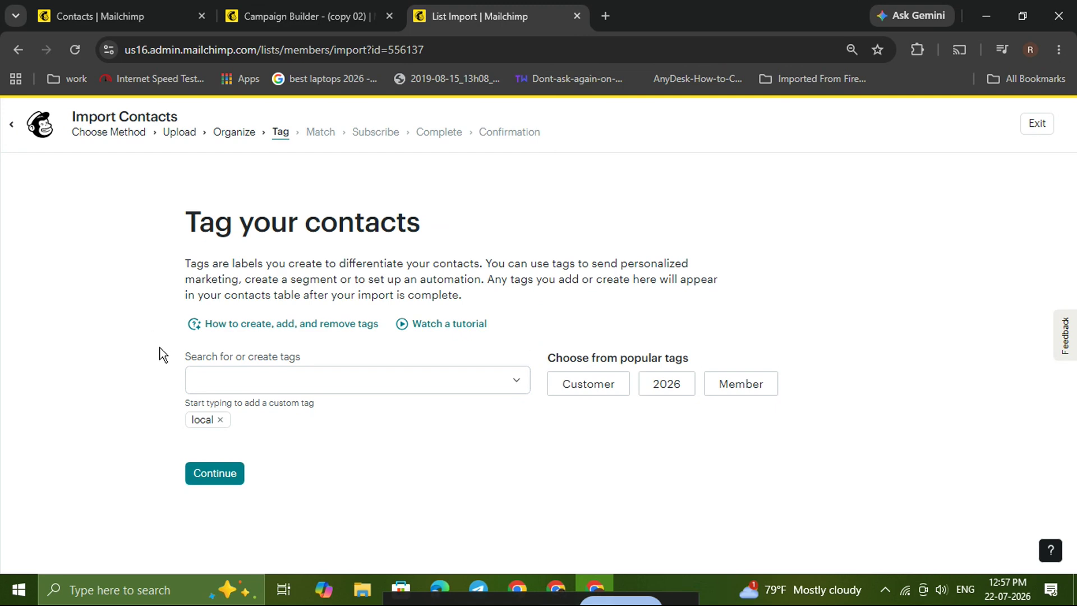
left_click(203, 478)
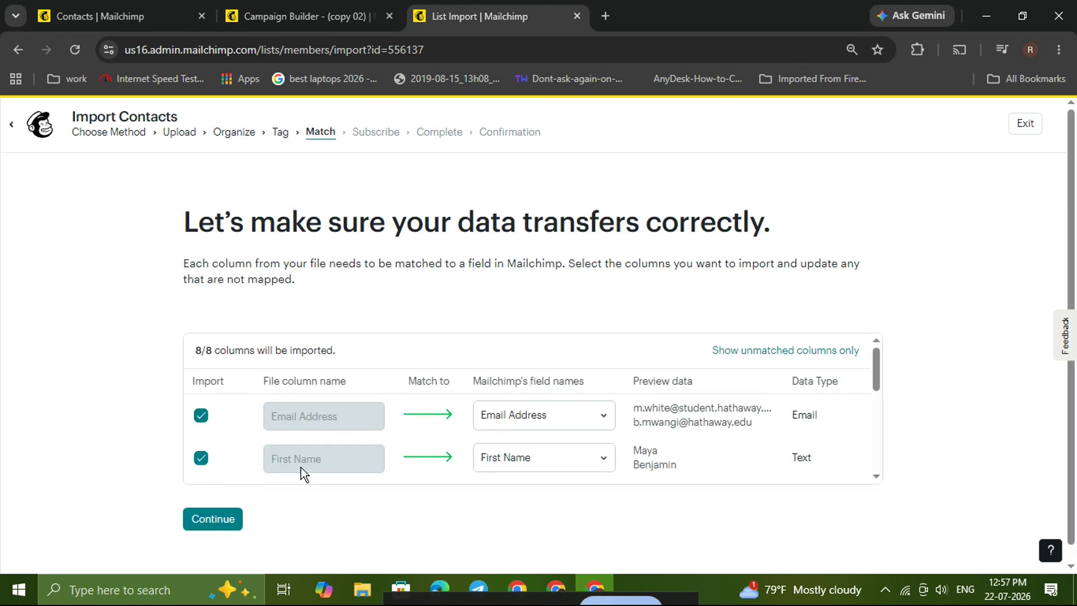
Review how each file column is matched to a Mailchimp field, from Email Address through Birthday, including the preview data
scroll(301, 466, "down", 2)
scroll(304, 464, "up", 2)
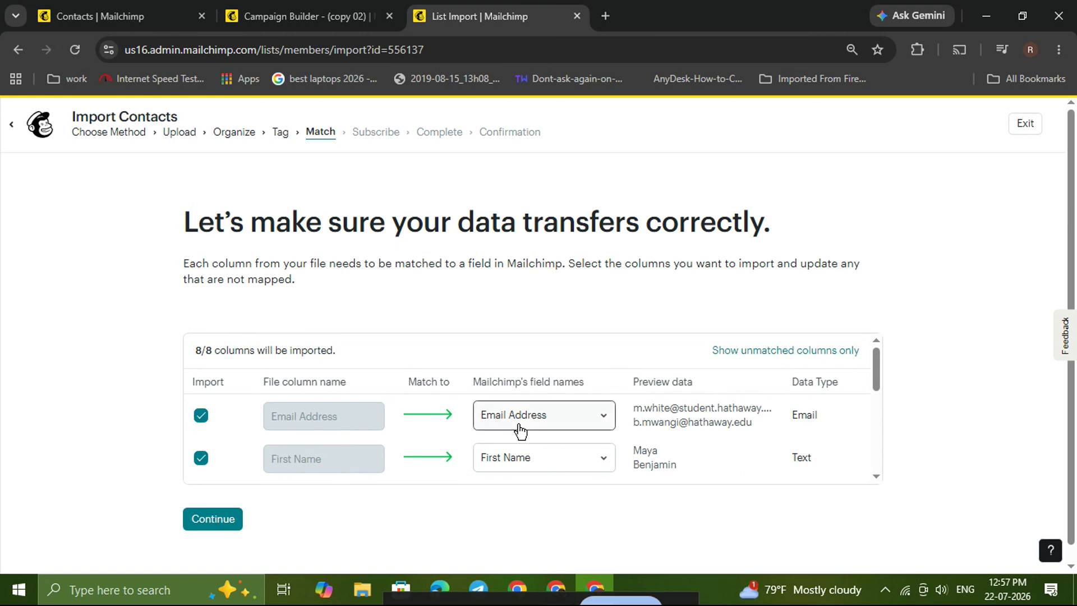
scroll(515, 433, "down", 1)
scroll(499, 415, "down", 1)
scroll(493, 401, "down", 2)
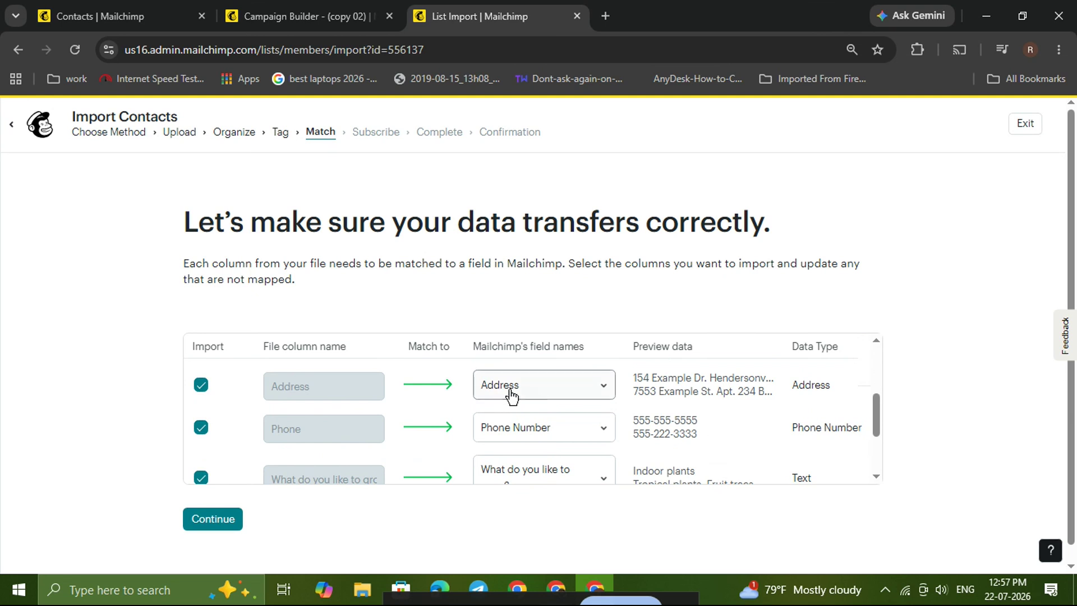
scroll(509, 398, "down", 2)
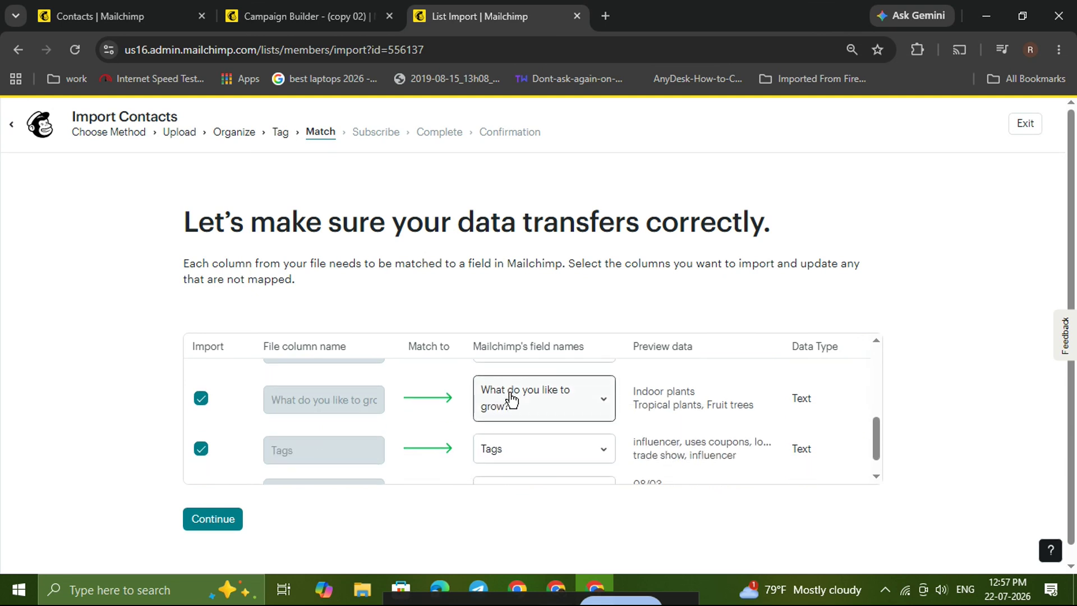
scroll(493, 410, "down", 1)
scroll(505, 418, "up", 2)
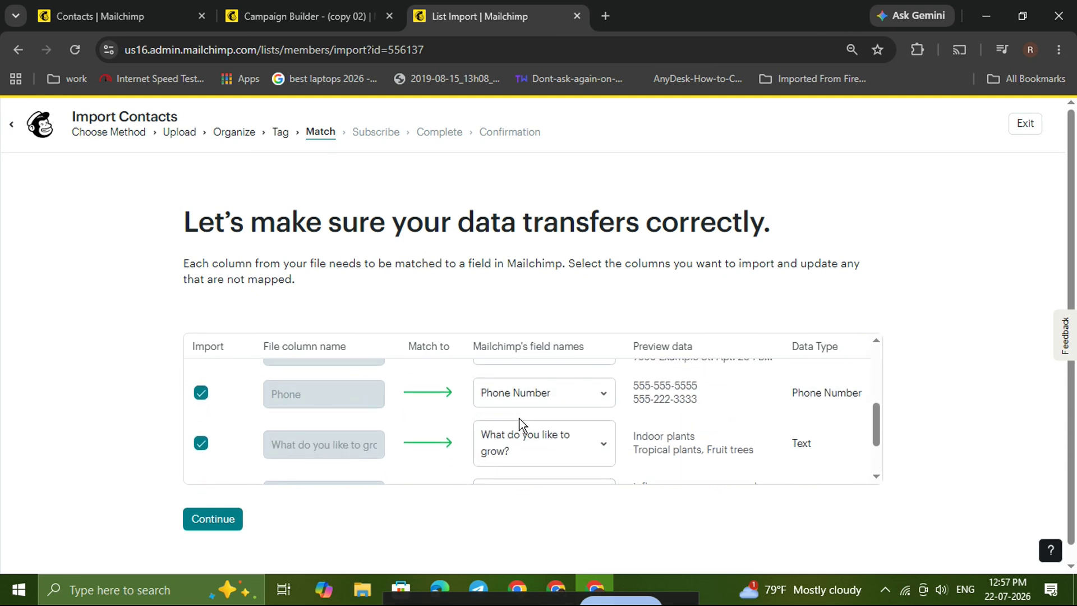
scroll(515, 421, "up", 2)
scroll(508, 424, "up", 2)
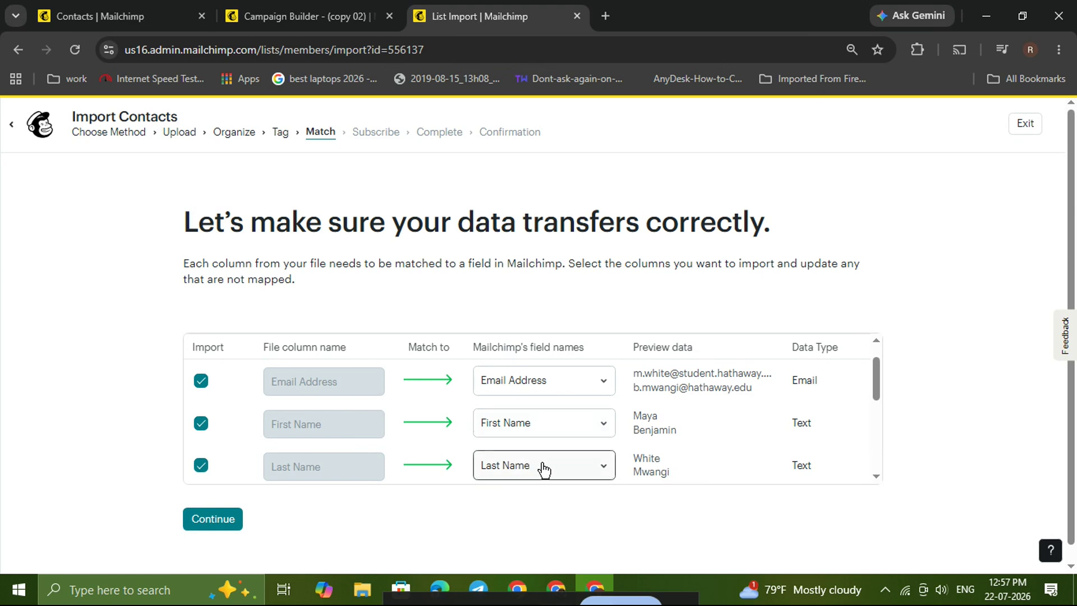
scroll(542, 469, "down", 2)
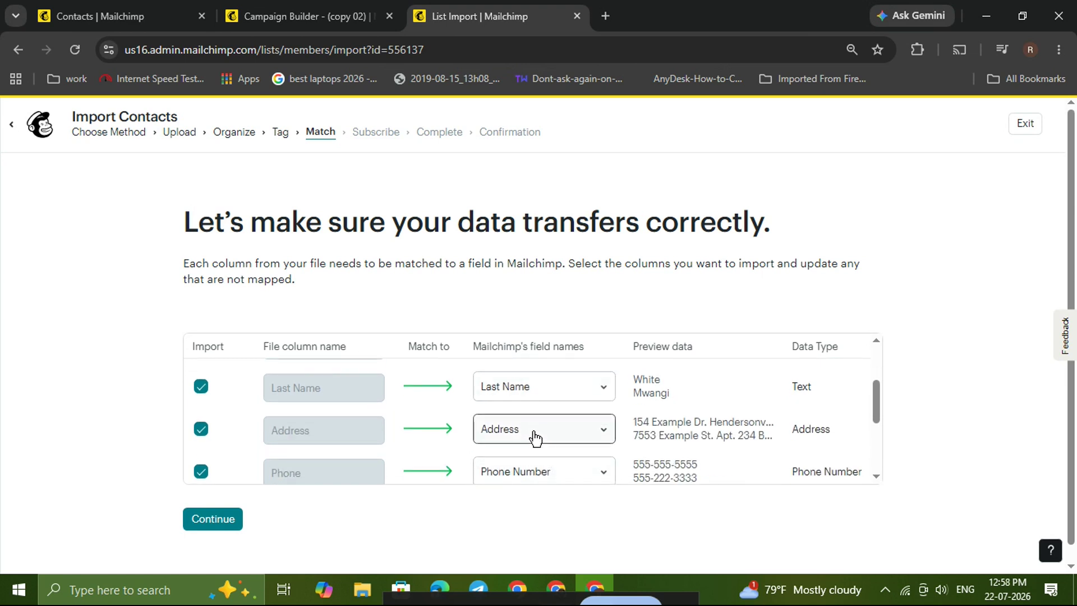
scroll(534, 443, "down", 2)
scroll(548, 409, "down", 2)
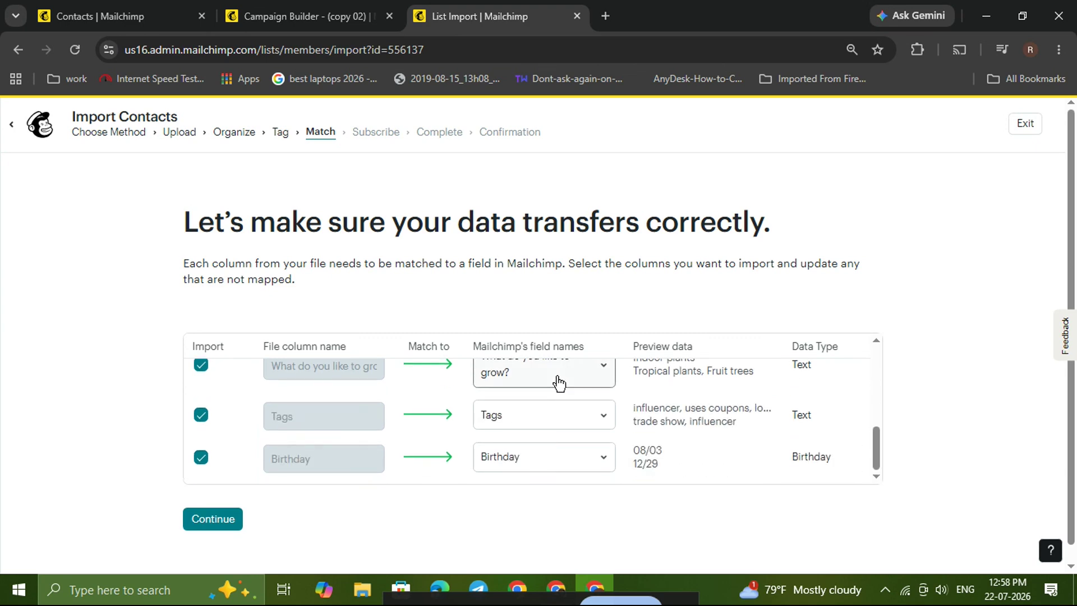
scroll(547, 426, "down", 1)
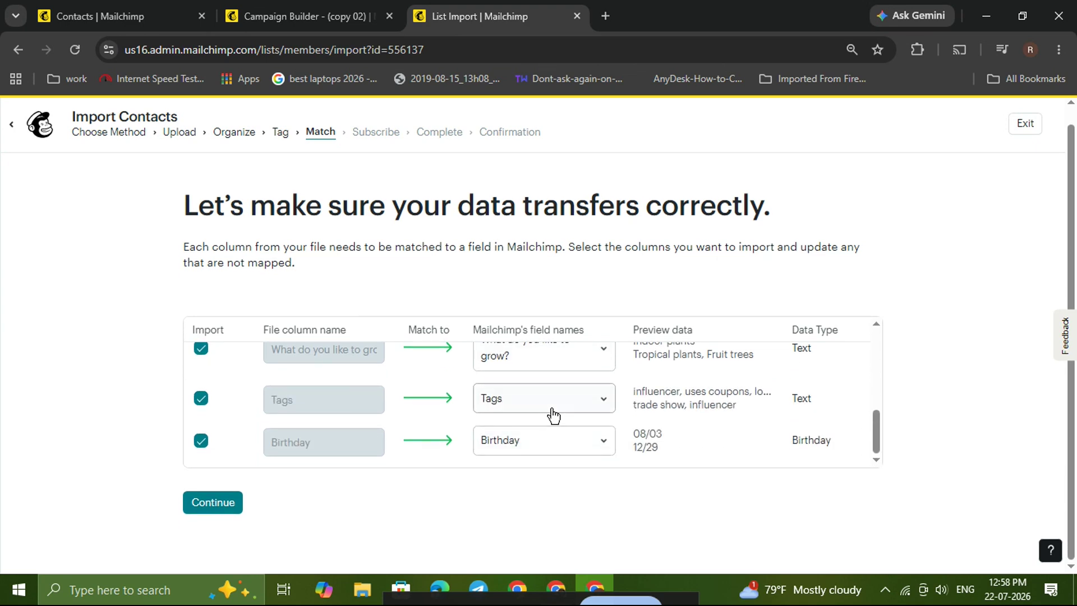
scroll(549, 415, "up", 3)
scroll(536, 421, "up", 3)
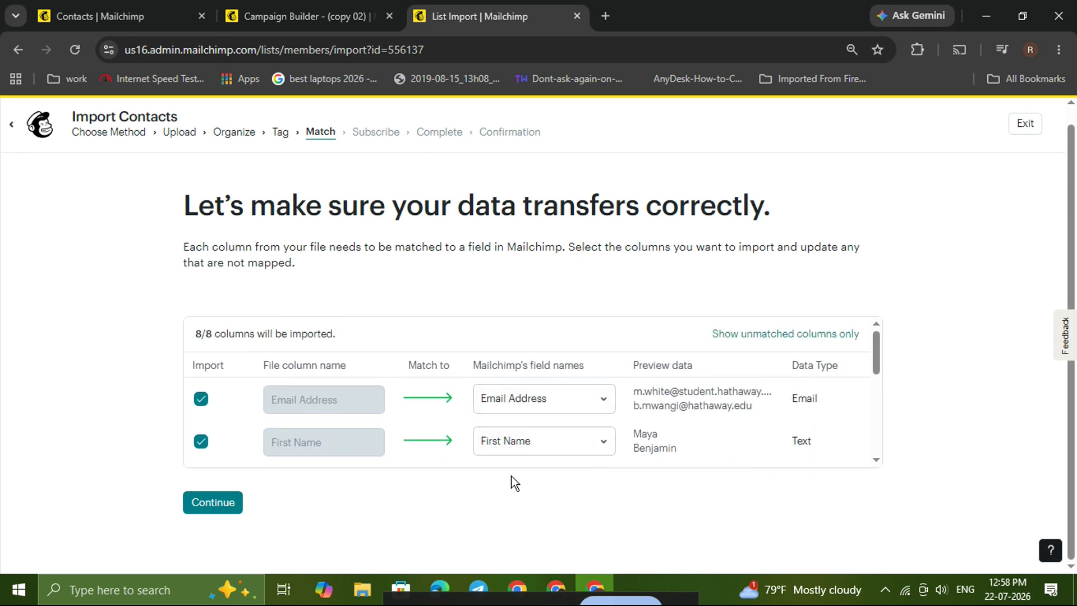
scroll(510, 477, "up", 1)
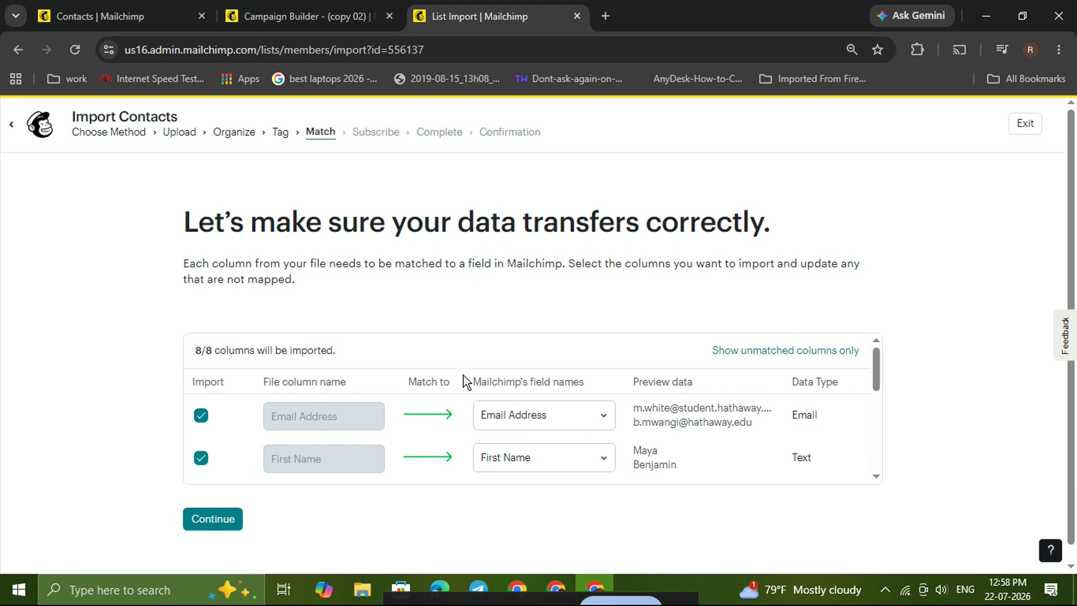
Accept the column matches and finalize the import with the email marketing status set to Subscribed
left_click(231, 520)
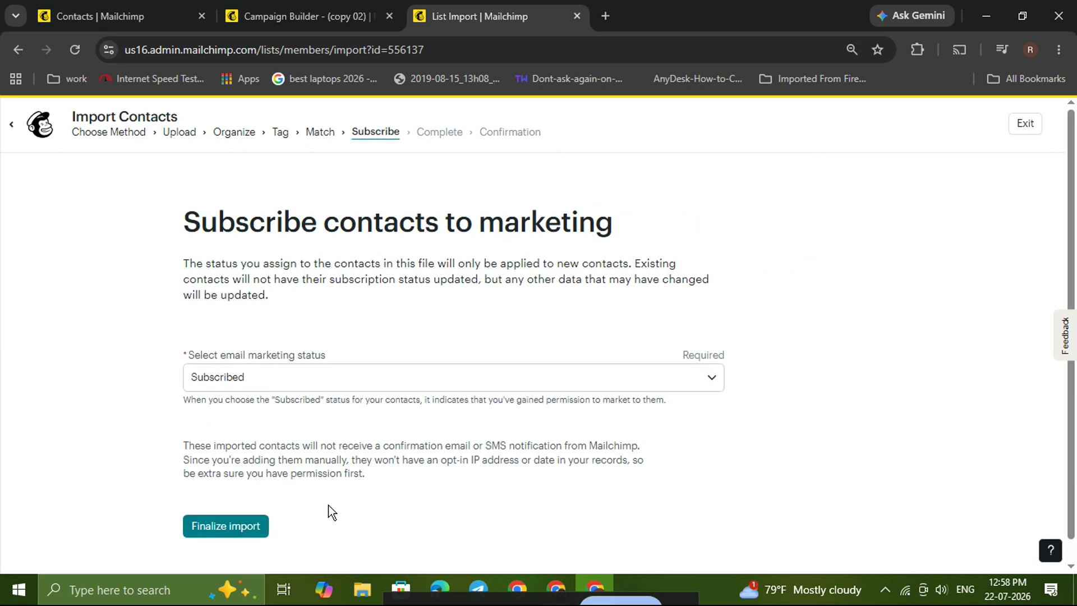
left_click(377, 387)
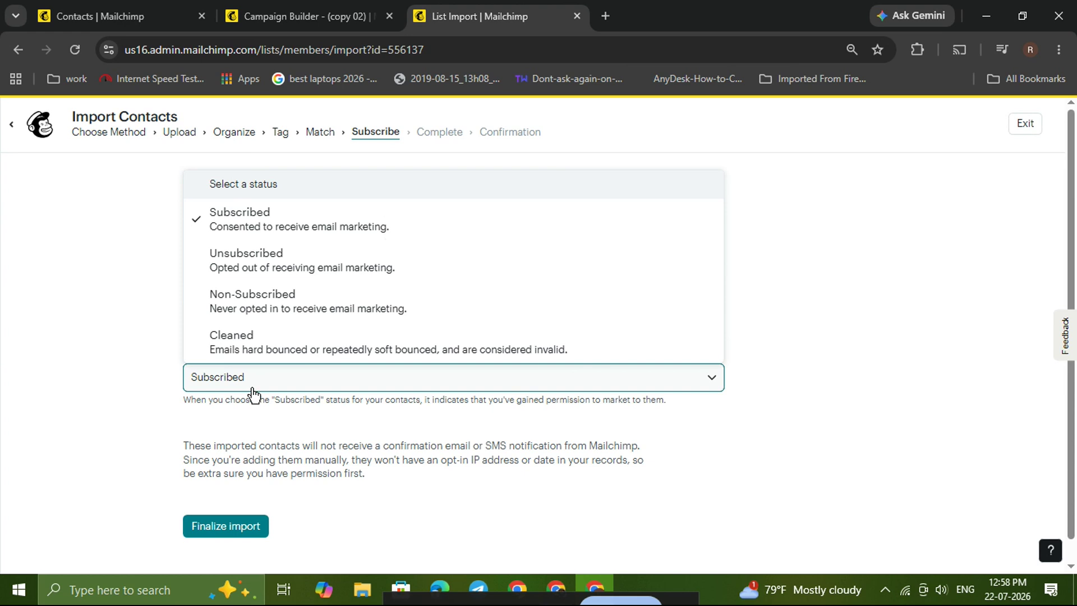
left_click(266, 223)
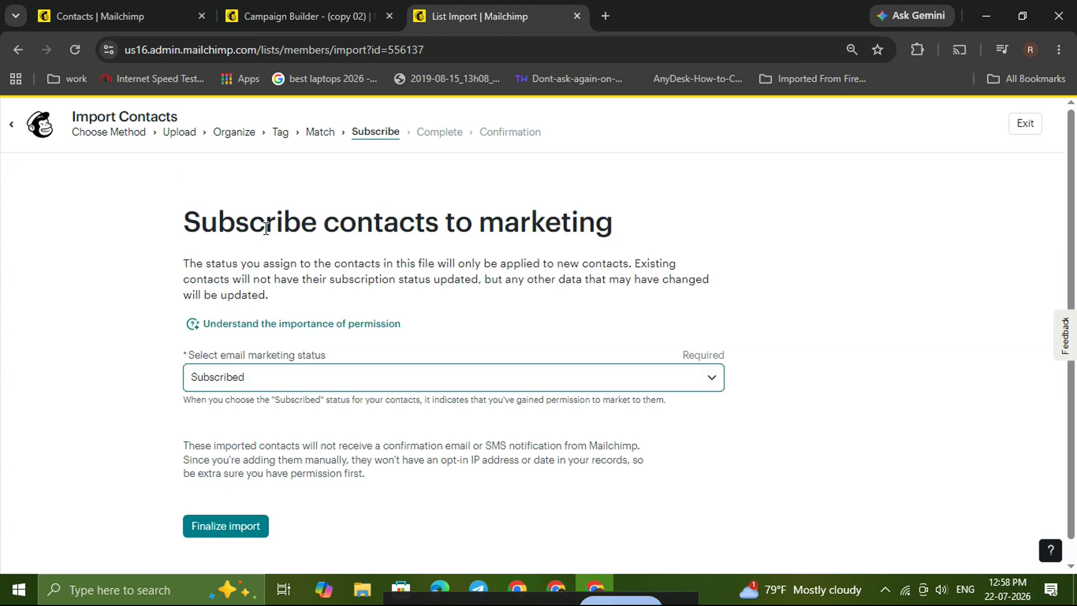
left_click(238, 530)
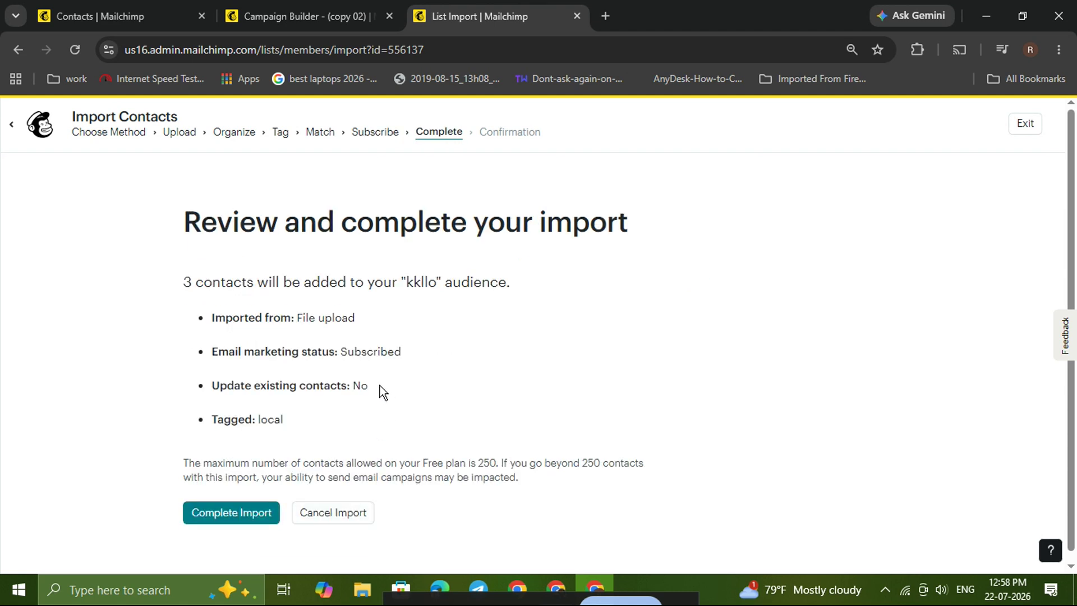
Review the import summary and complete the contact import
scroll(376, 390, "down", 1)
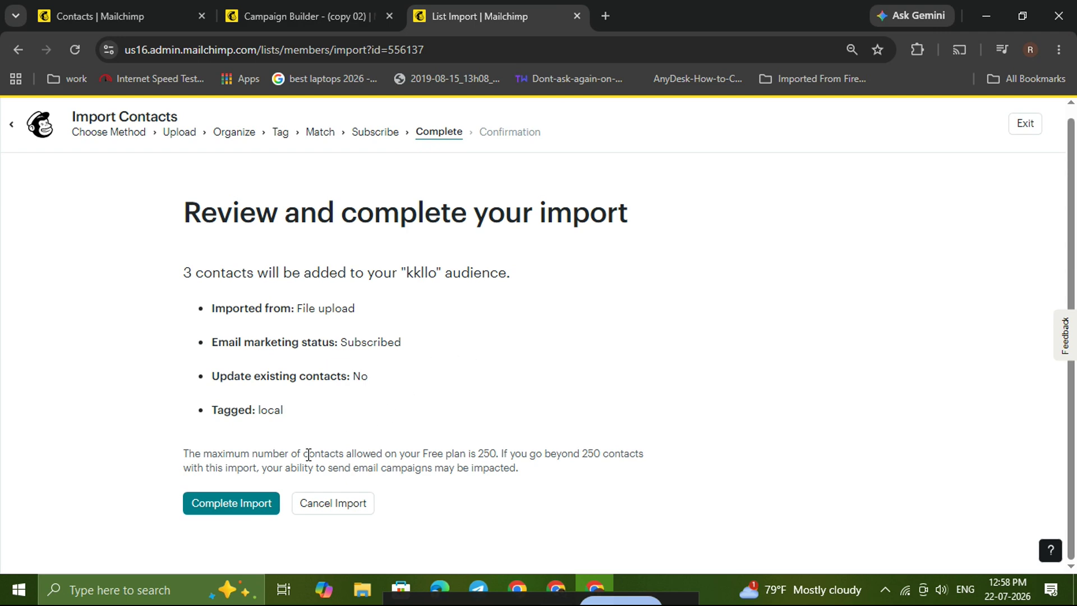
left_click(262, 515)
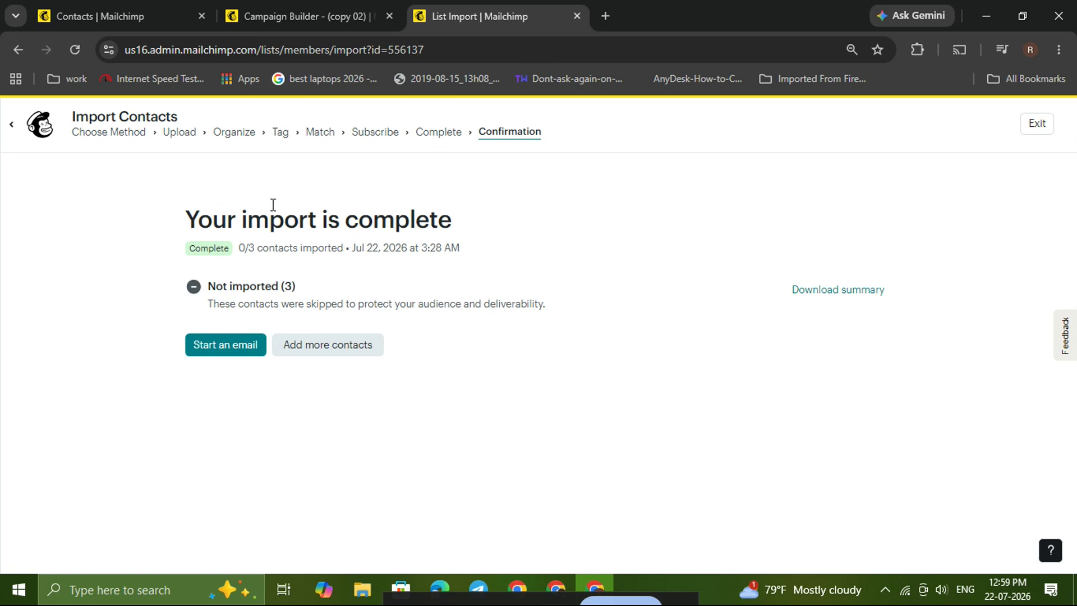
left_click_drag(187, 215, 470, 234)
left_click(485, 227)
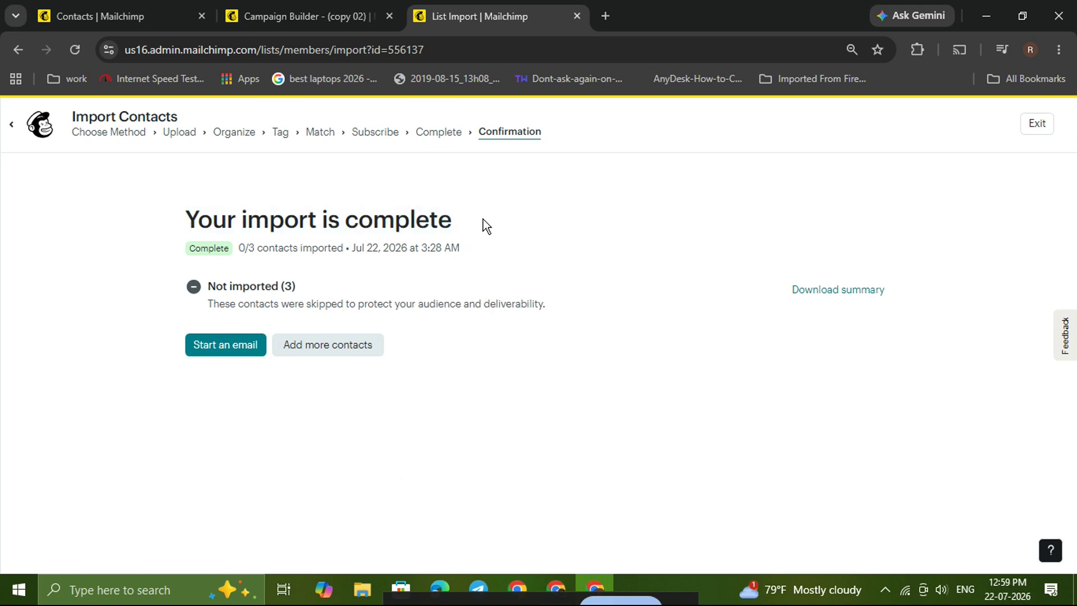